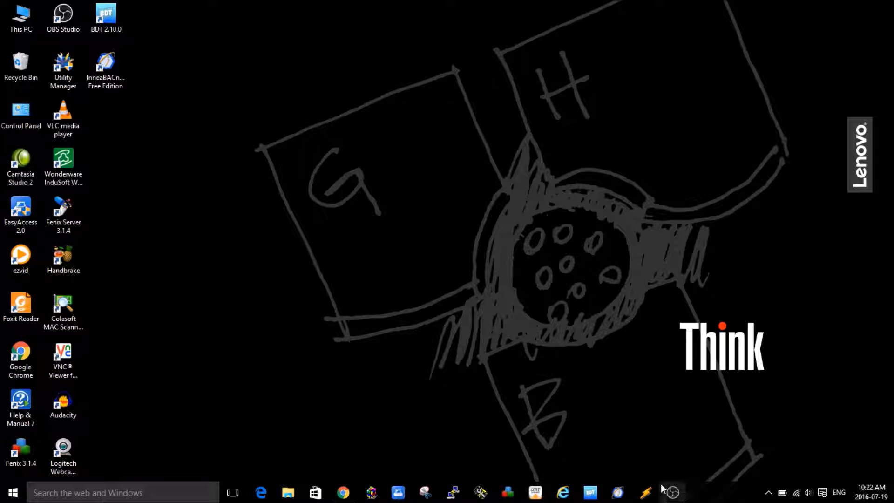
Launch Network Integrator and log in to the Administrator account with its password.
click(646, 495)
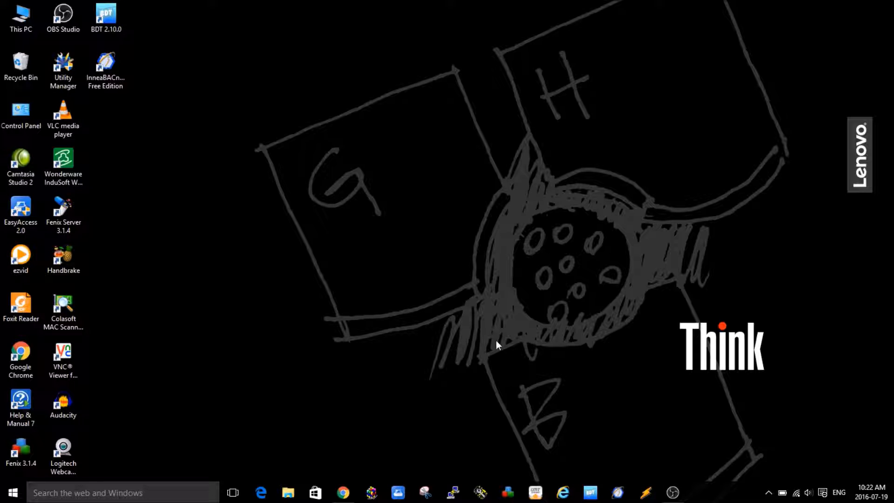
text(*******)
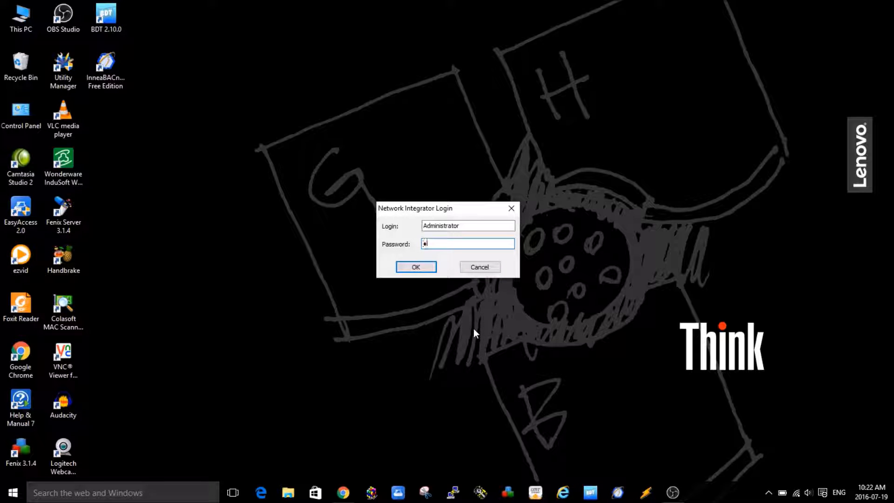
key(Return)
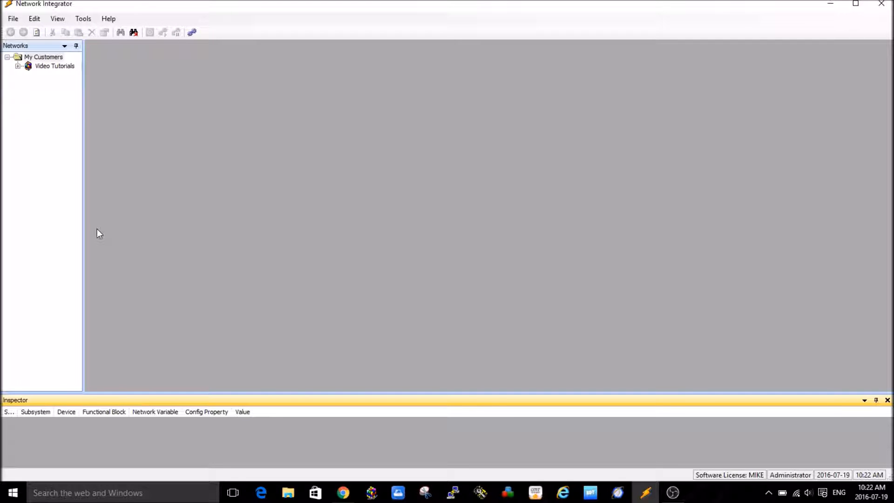
Create a new customer named "abc inc" under My Customers, keeping the suggested file storage folder.
right_click(40, 58)
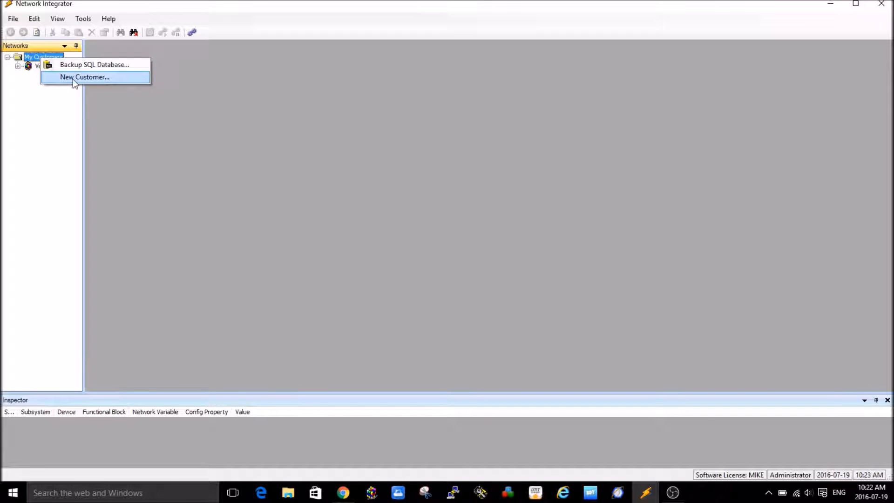
click(73, 78)
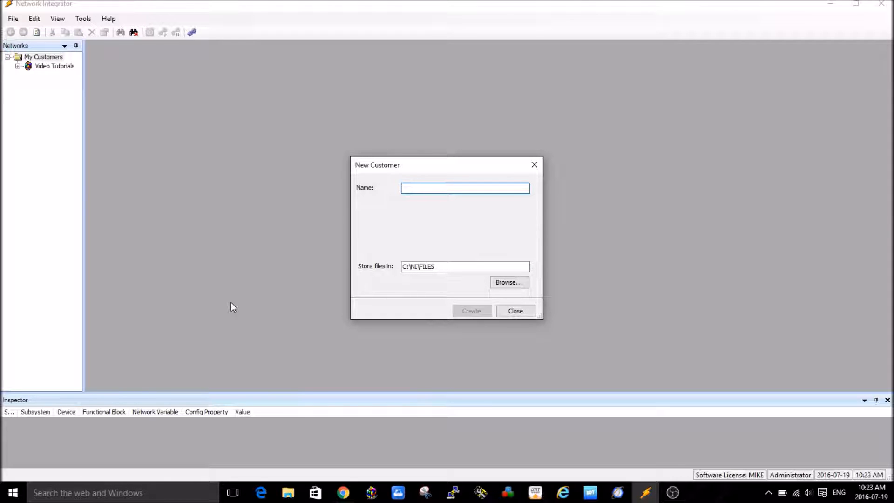
text(abc)
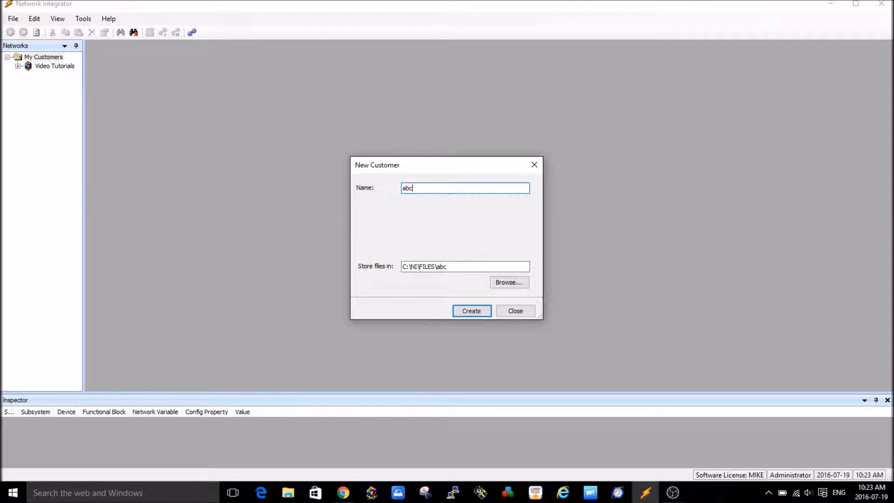
text( inc)
click(467, 312)
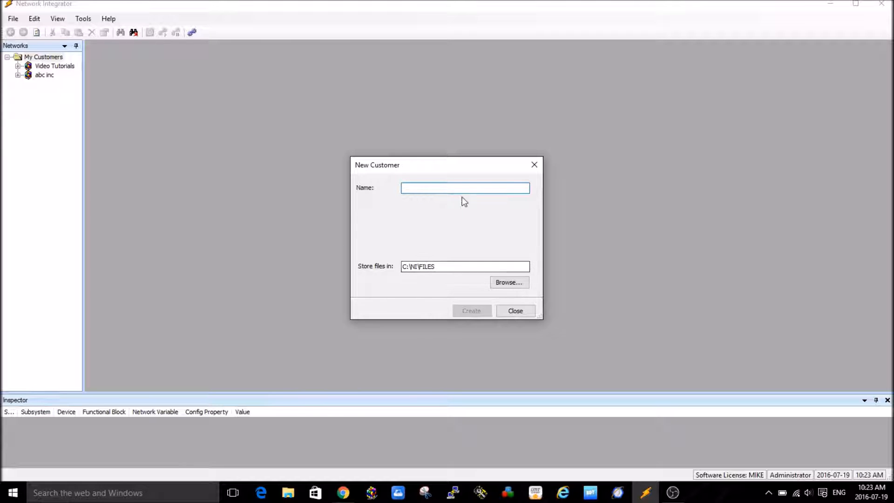
click(517, 312)
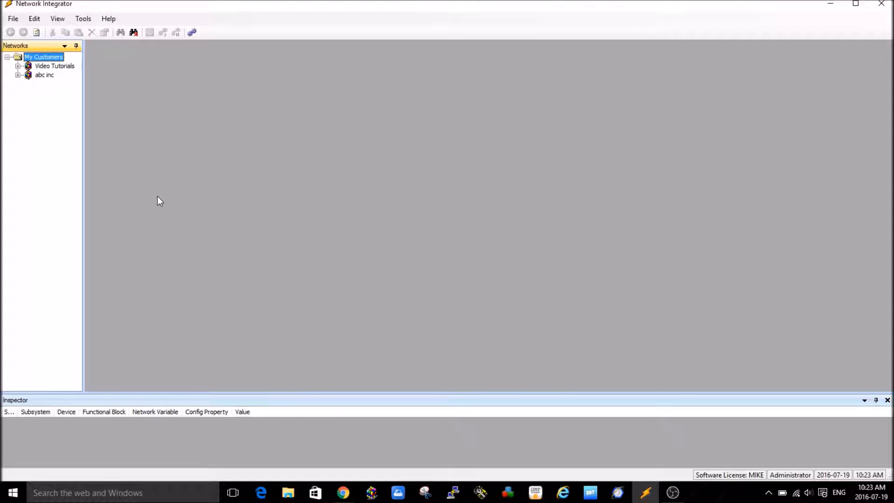
Create a new site named "siteA" under the customer abc inc, keeping the suggested file storage folder.
right_click(42, 75)
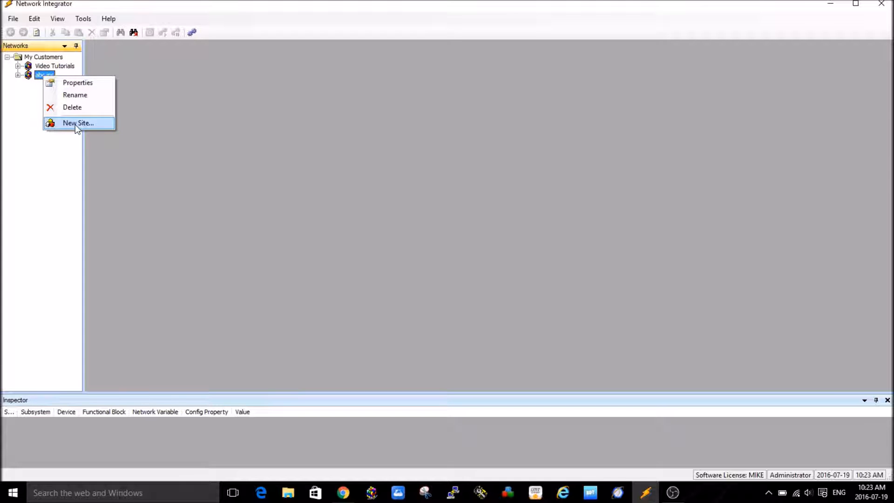
click(74, 123)
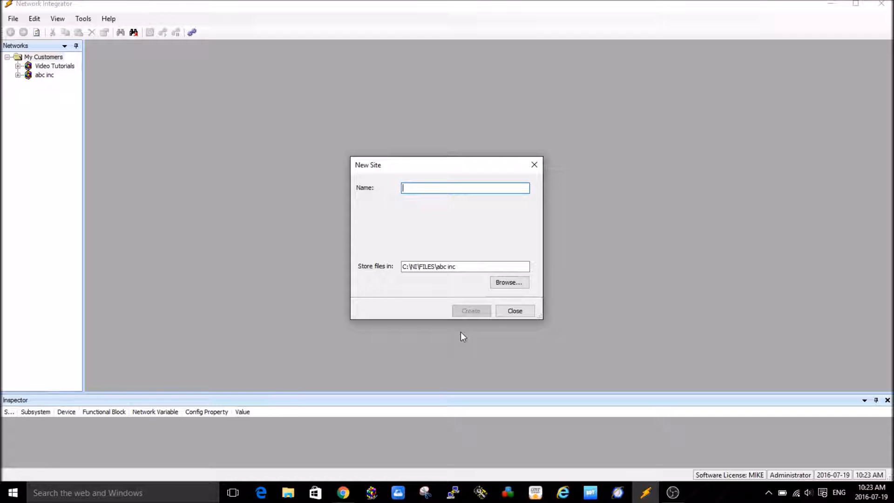
text(site)
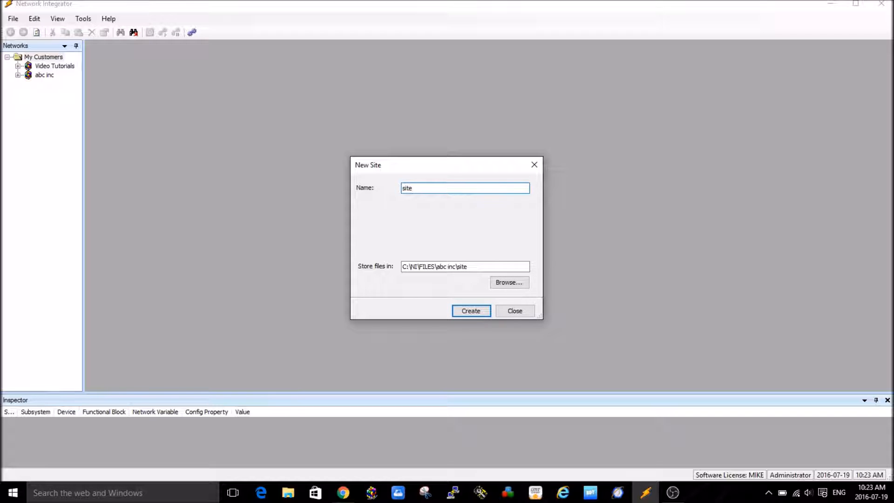
text(A)
click(469, 312)
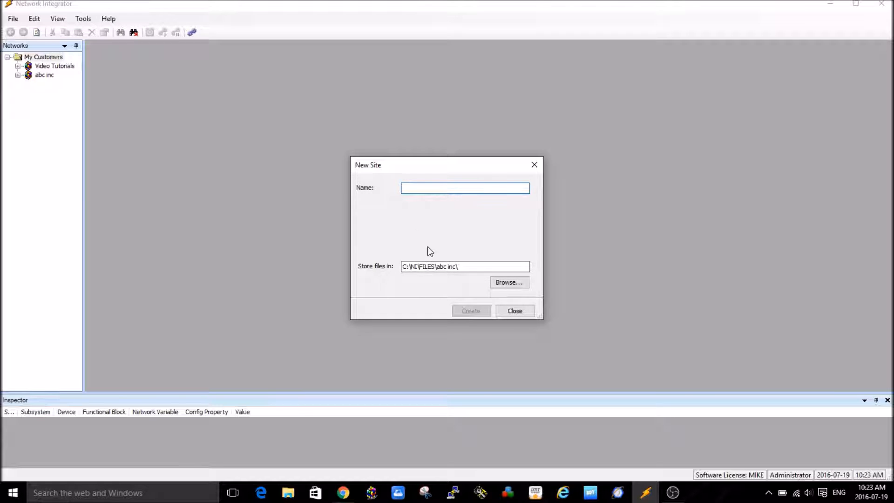
click(514, 311)
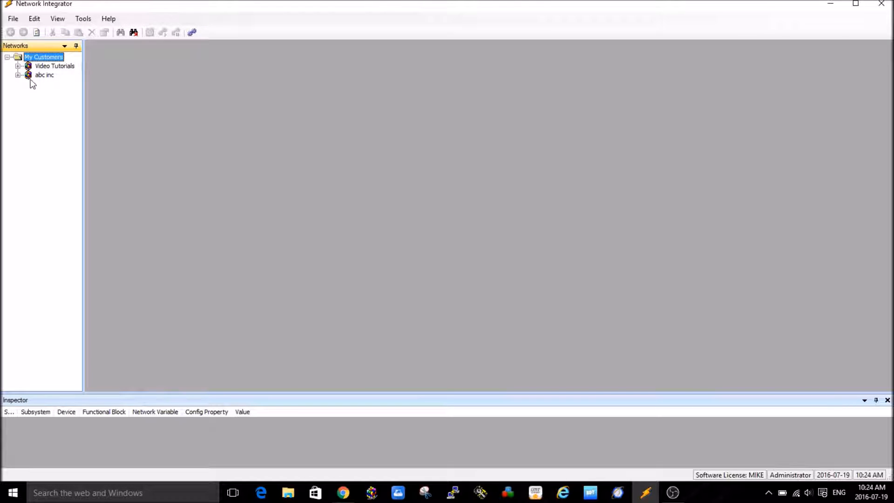
Set the network interface driver to LON1 in siteA's LNS properties.
click(18, 75)
right_click(56, 89)
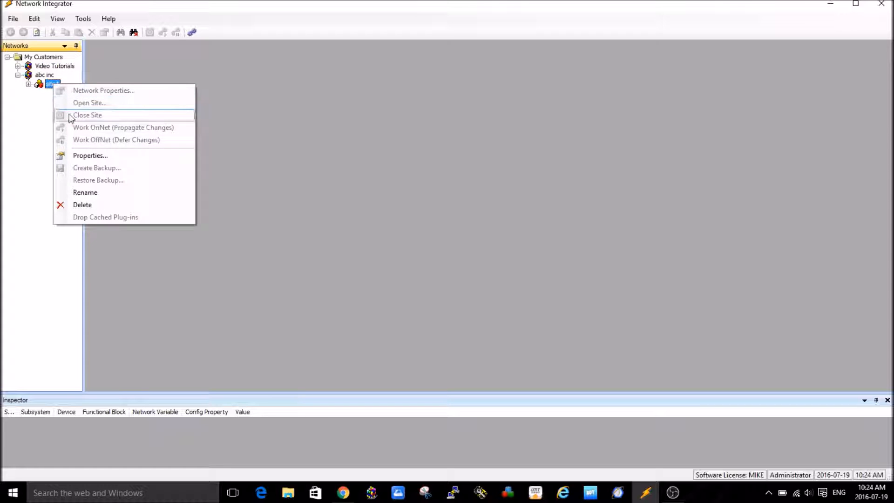
click(89, 155)
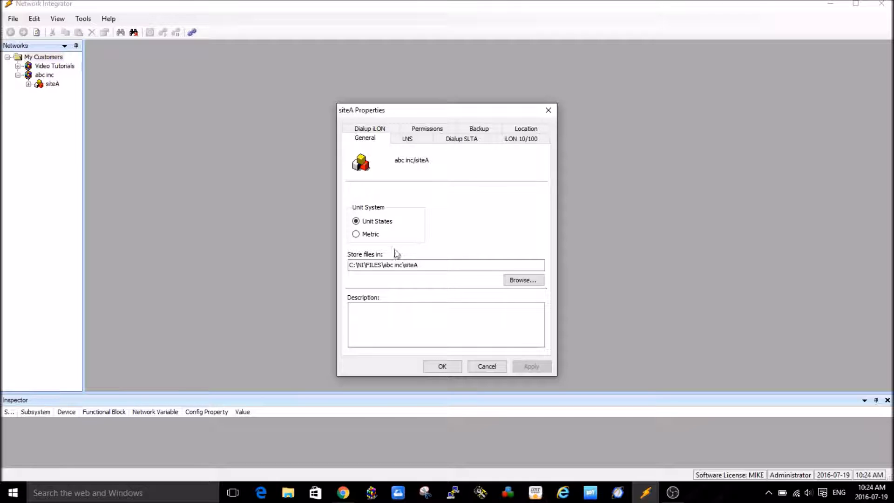
click(414, 139)
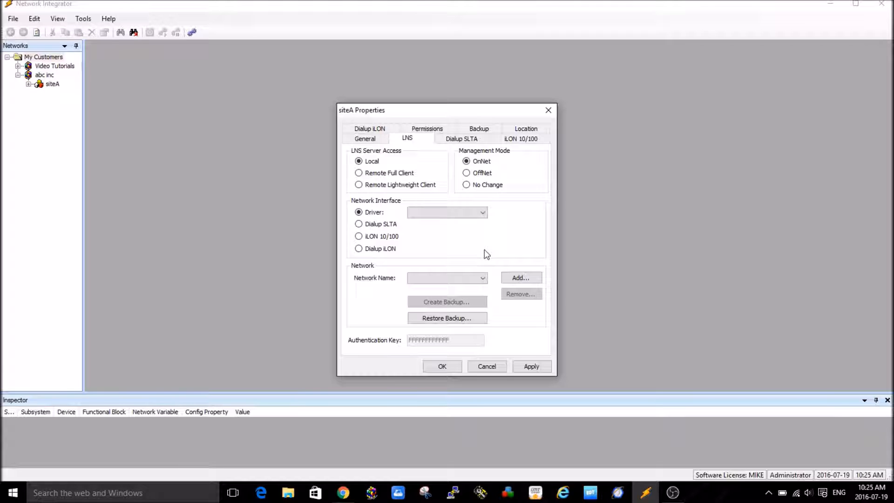
click(483, 215)
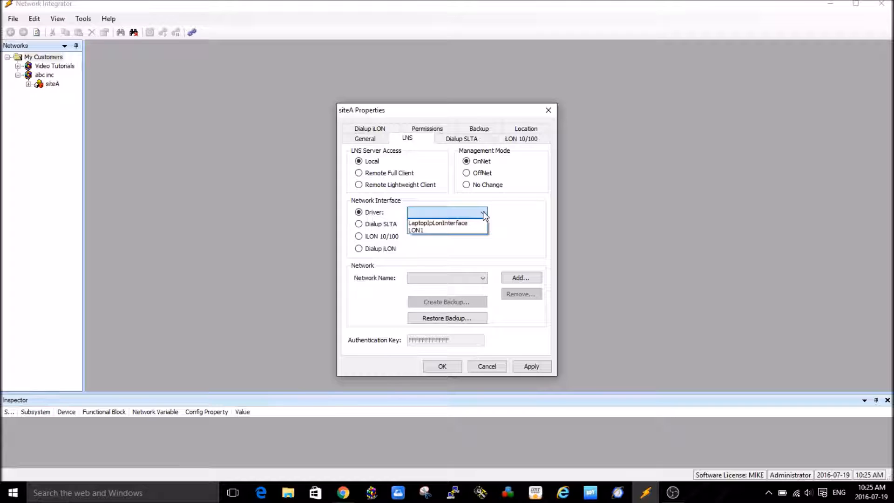
click(435, 230)
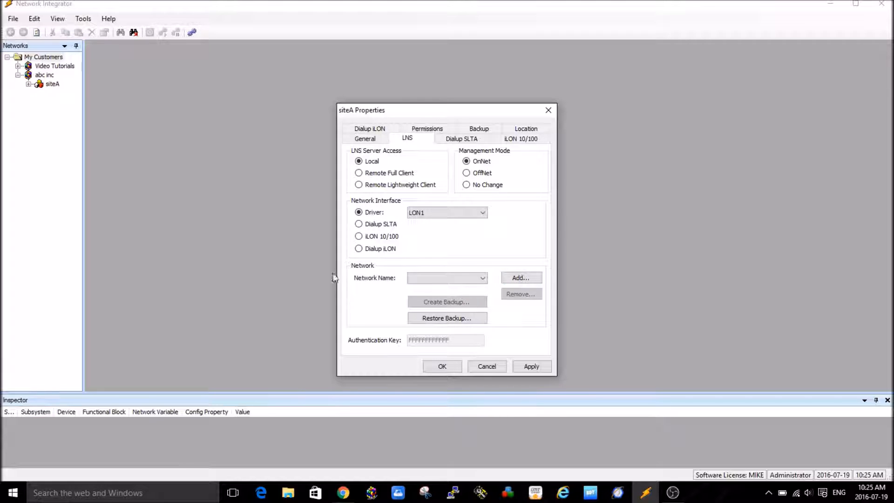
Add a local LNS network named "abc inc_siteA" with a new database to siteA and accept the site properties.
click(521, 279)
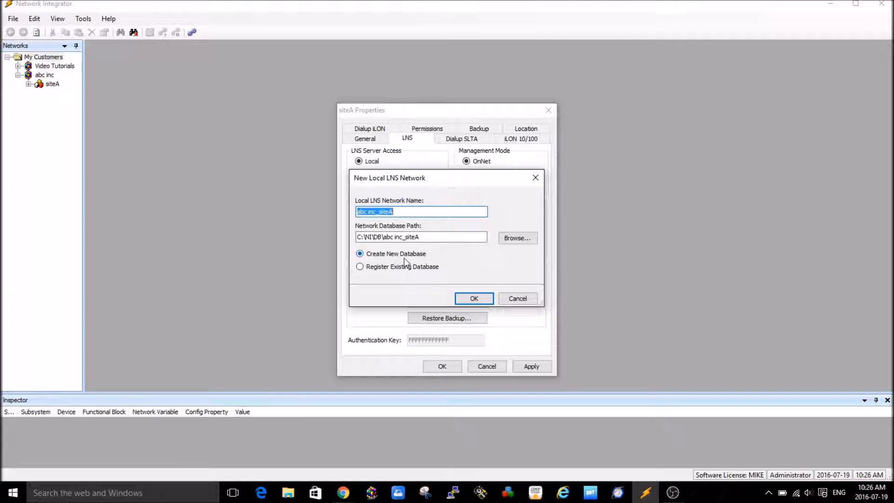
click(475, 299)
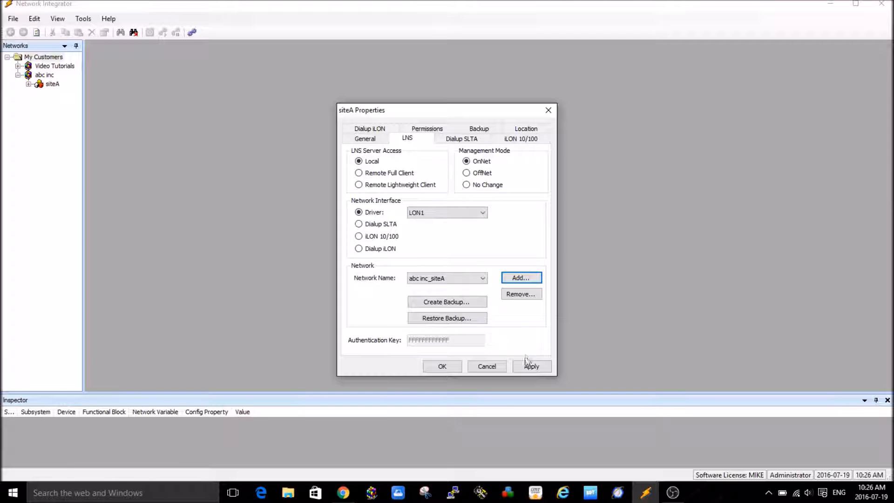
click(448, 366)
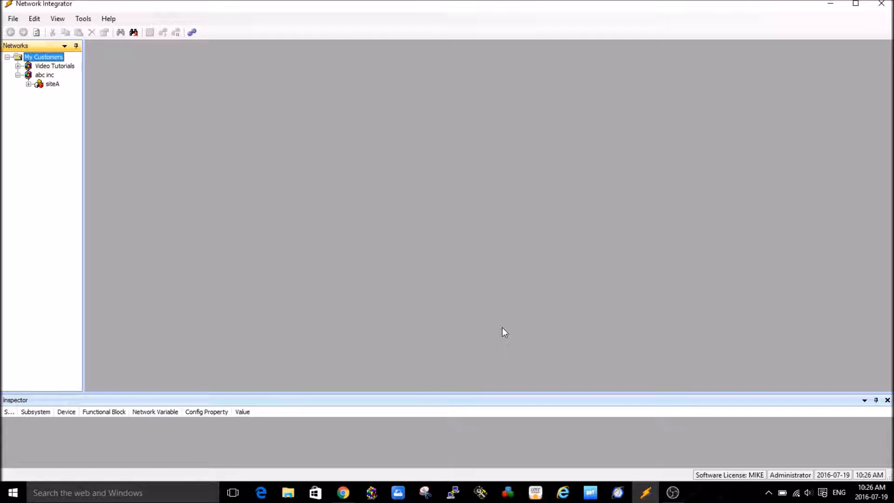
Open siteA by connecting to its local network, and expand the site's contents in a widened network tree.
double_click(53, 87)
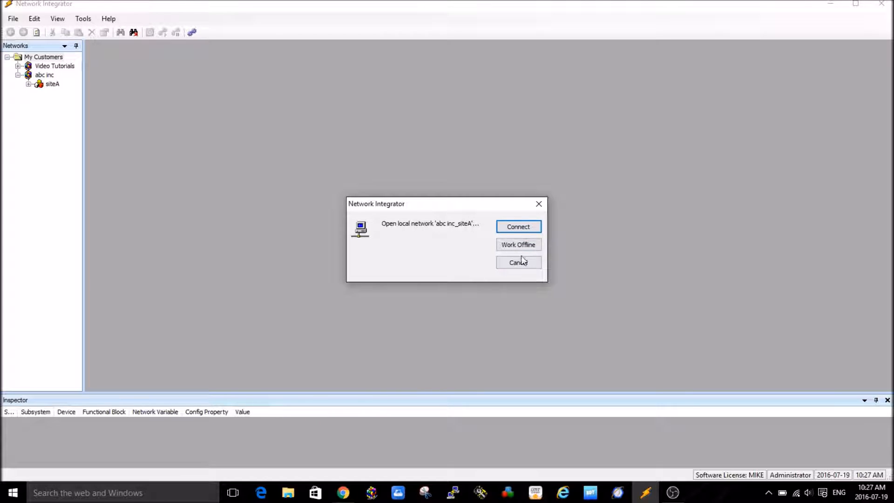
click(517, 226)
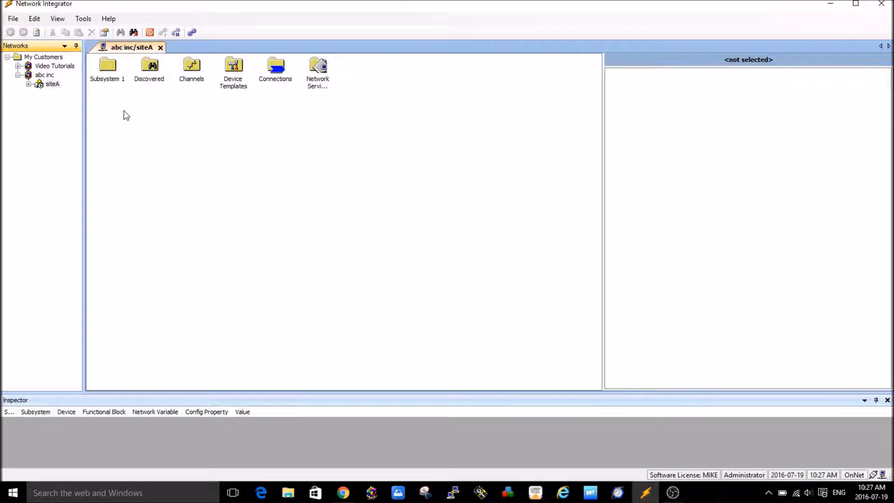
click(29, 84)
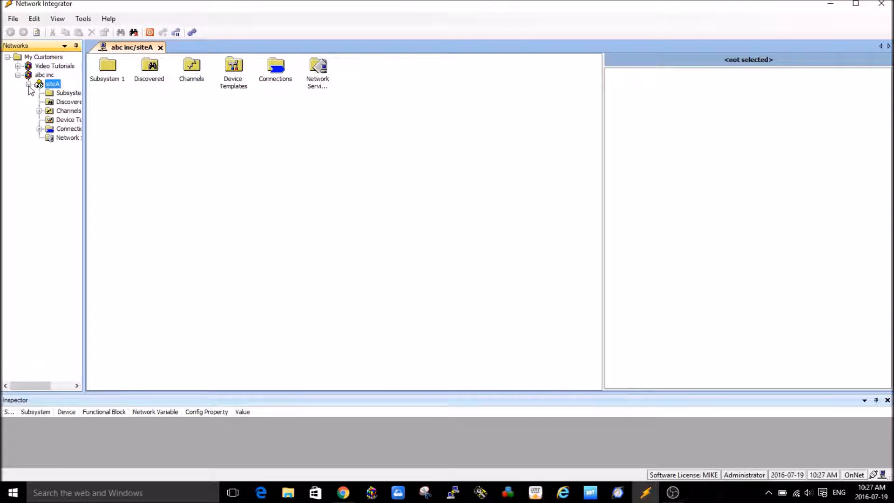
drag(84, 152, 111, 151)
Rename siteA's Subsystem 1 as "main floor".
click(74, 94)
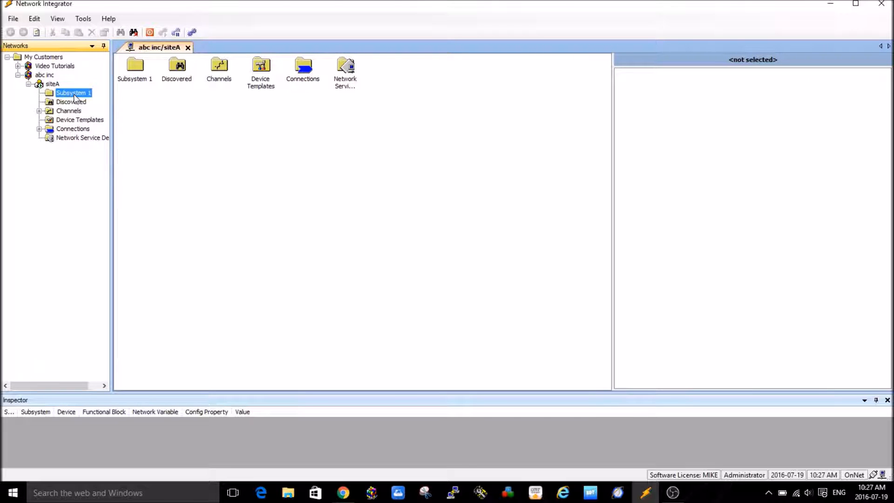
click(75, 94)
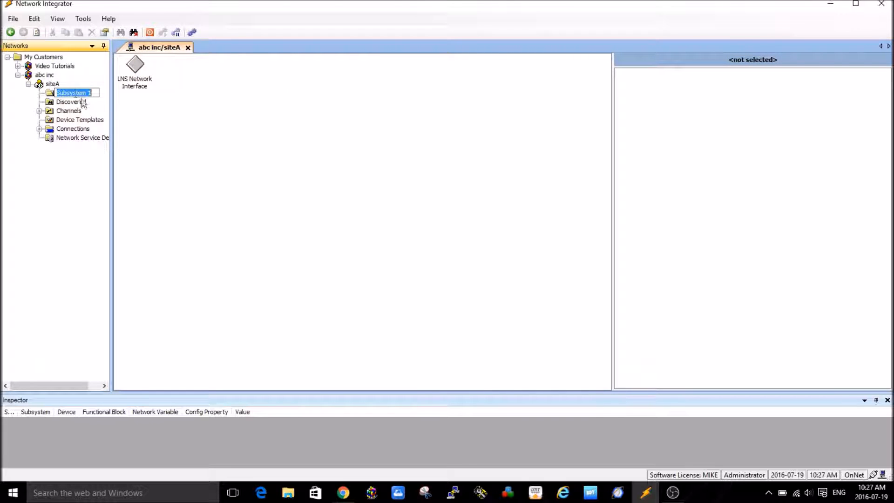
text(main)
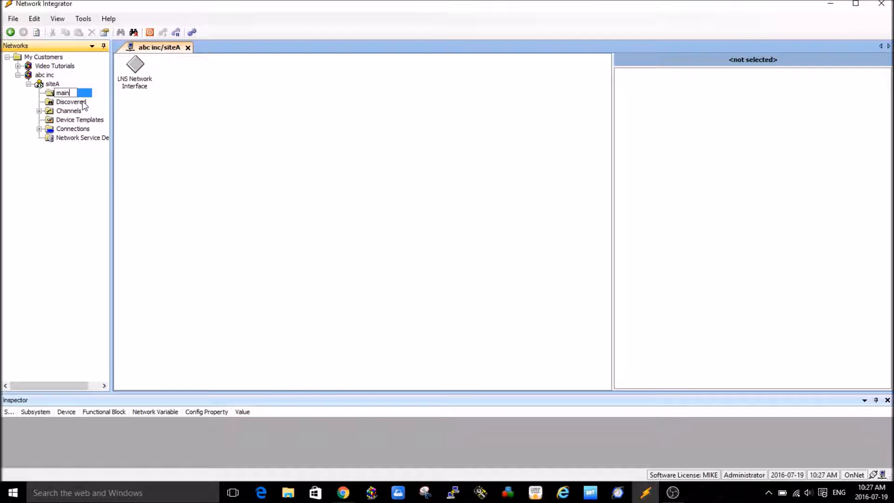
text( floor)
key(Return)
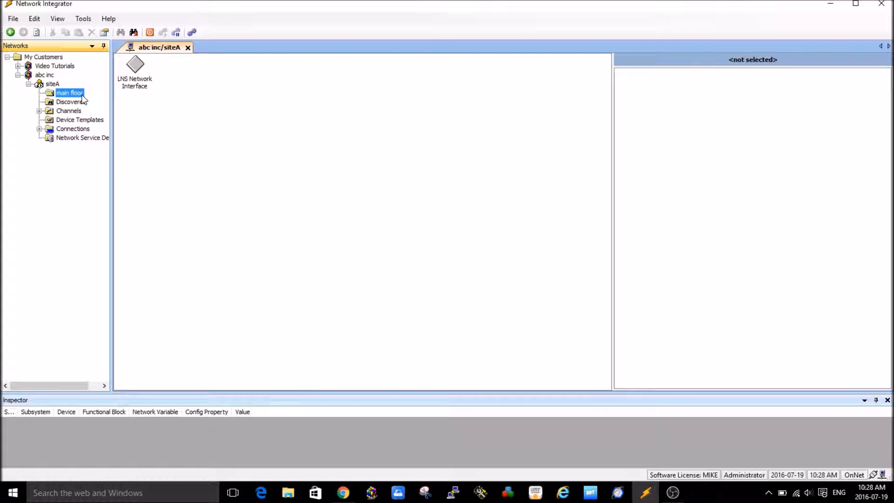
click(141, 92)
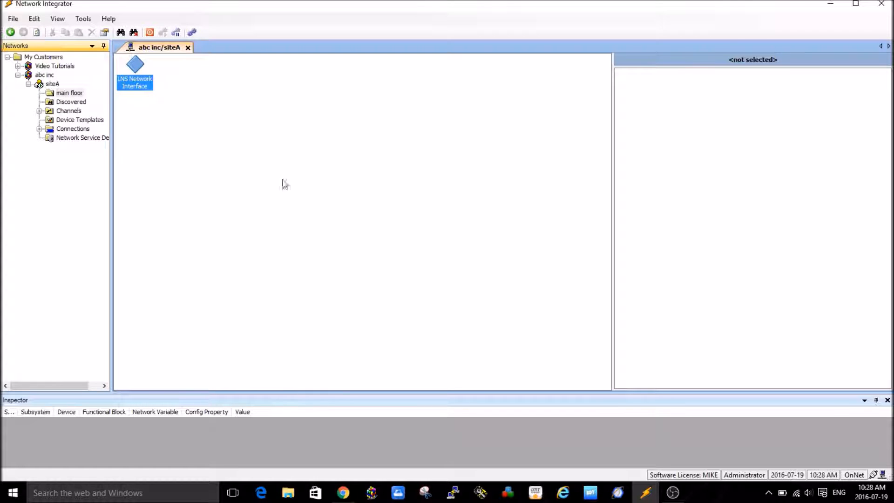
right_click(259, 133)
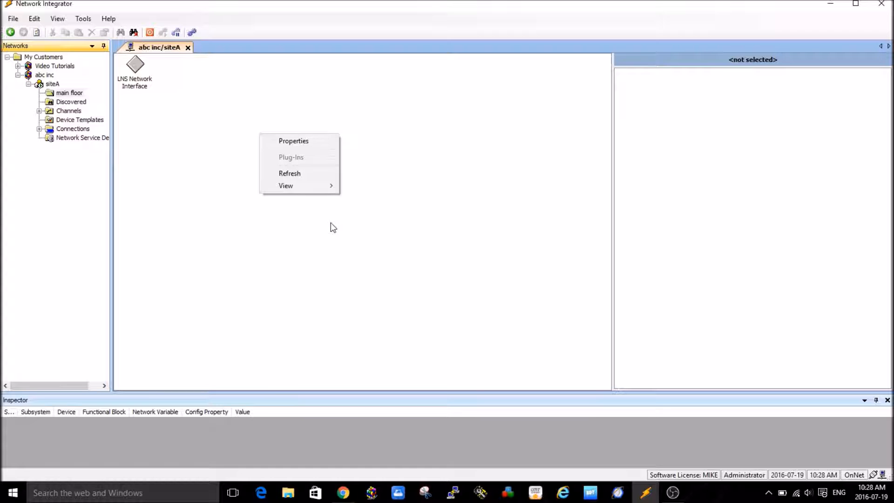
click(246, 221)
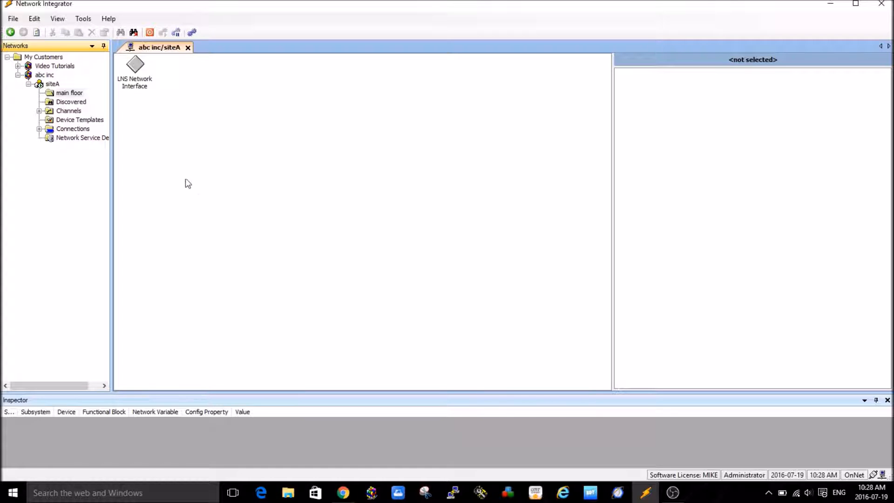
Grant the Administrators operator group access to siteA in the site's permissions.
right_click(53, 84)
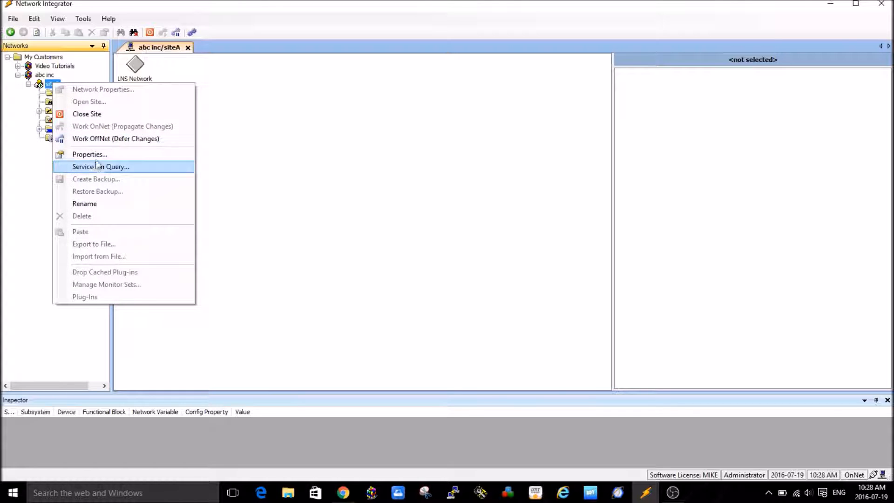
click(90, 154)
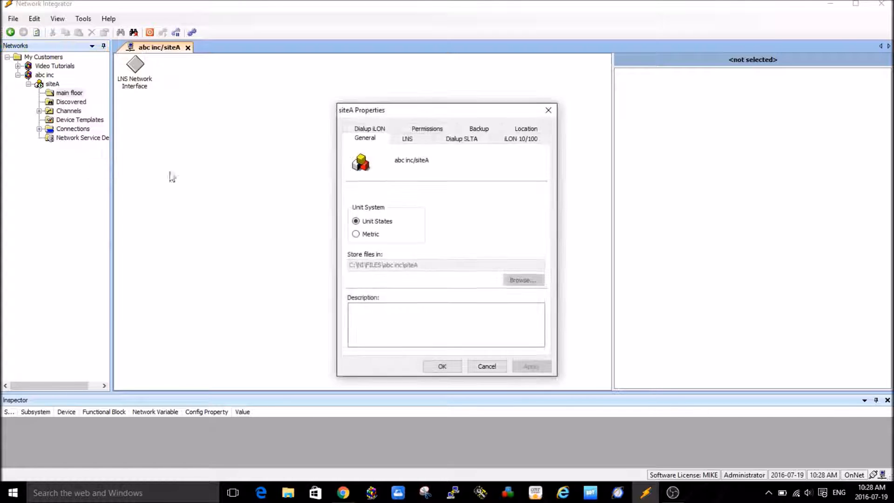
click(432, 130)
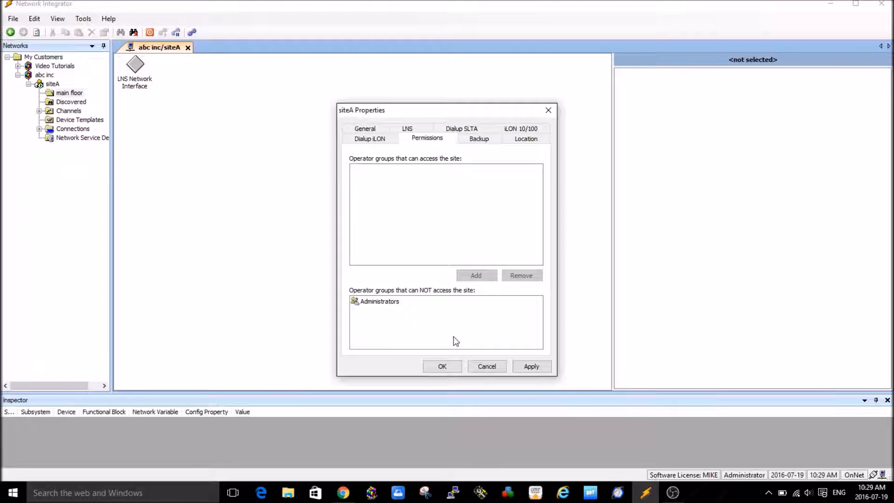
click(379, 304)
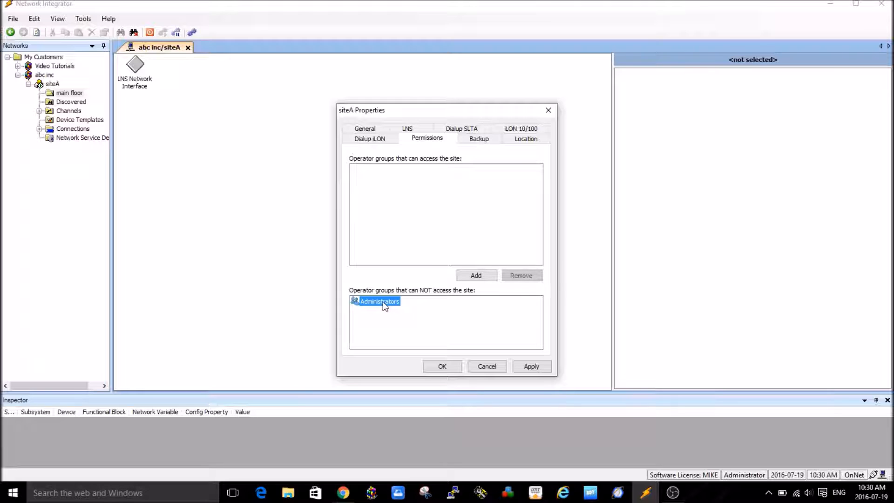
click(472, 275)
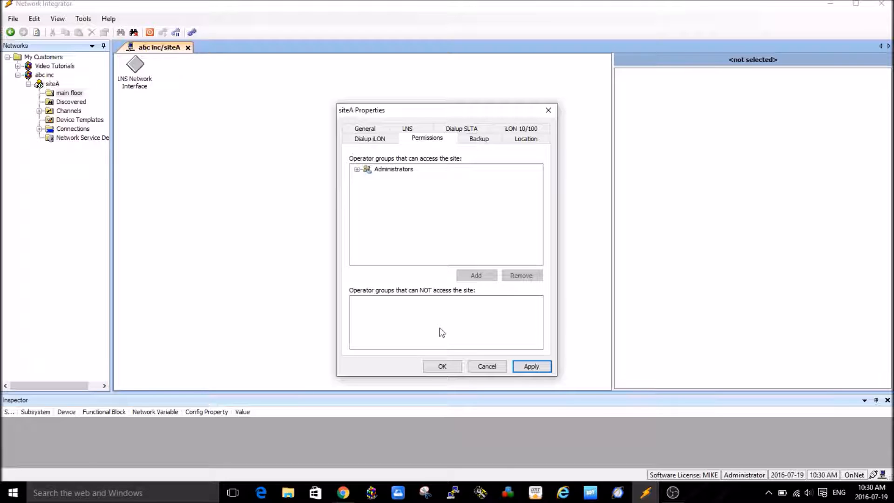
click(449, 368)
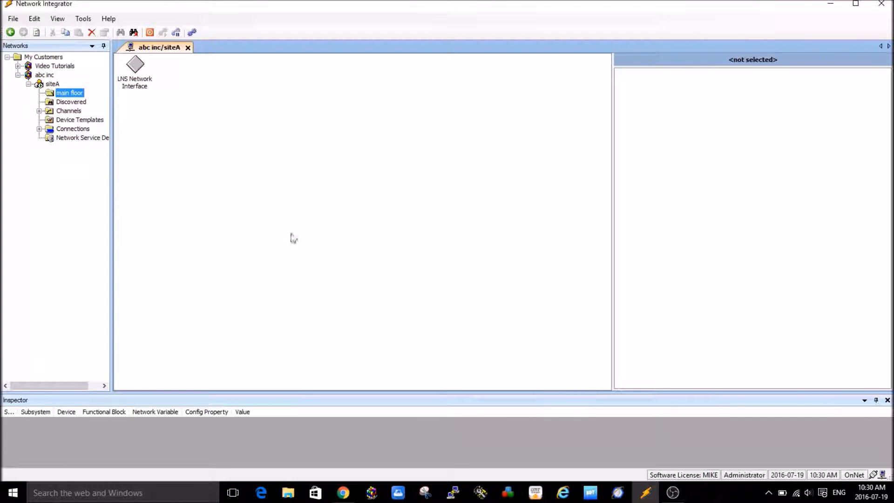
Bring up the choices for creating a new item in the main floor subsystem.
right_click(287, 134)
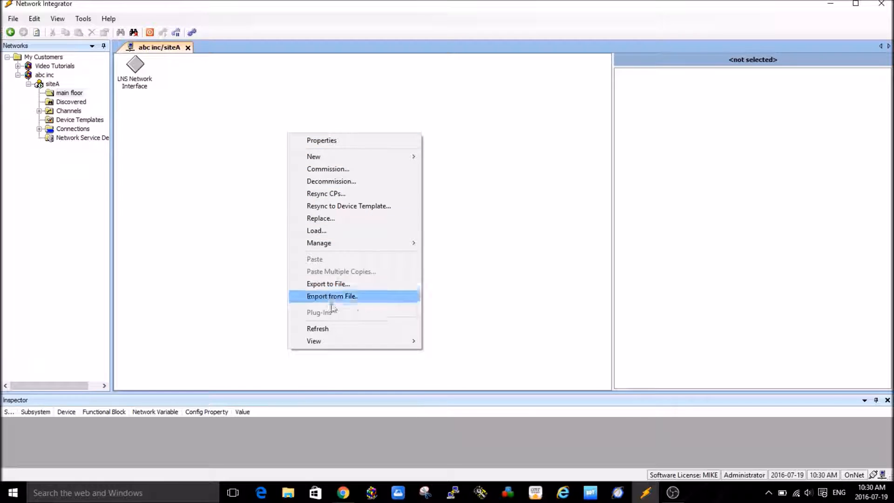
mouse_move(330, 158)
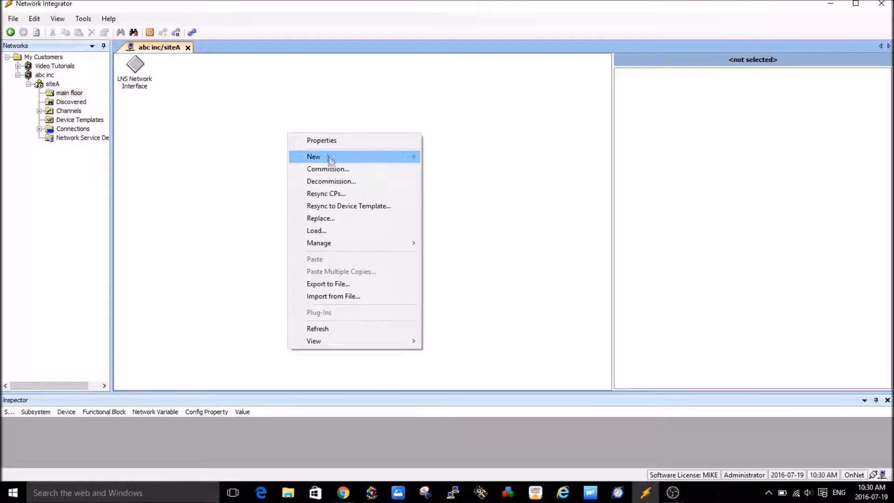